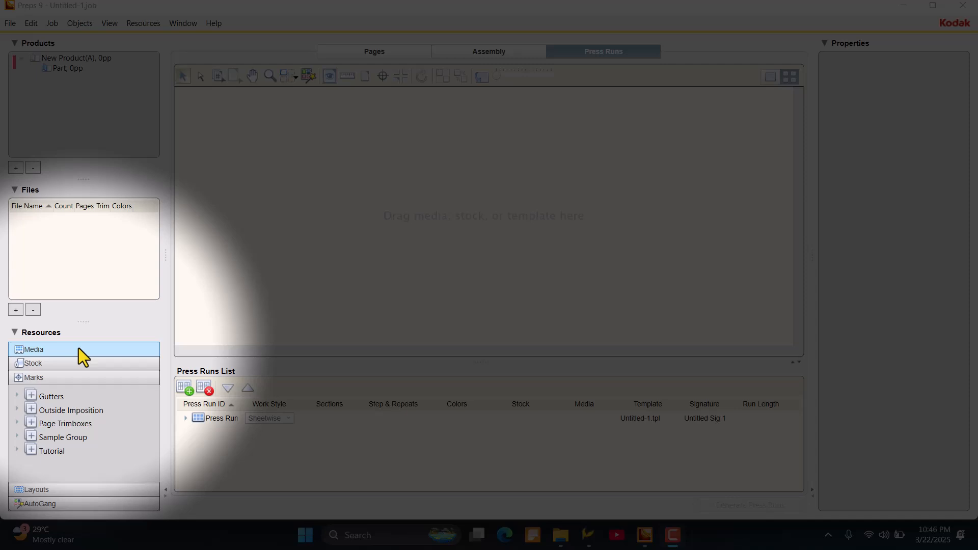
- Assign the 610 mm x 457 mm Bond Paper 80gsm stock to the press run
{"action": "left_click", "coordinate": [56, 366]}
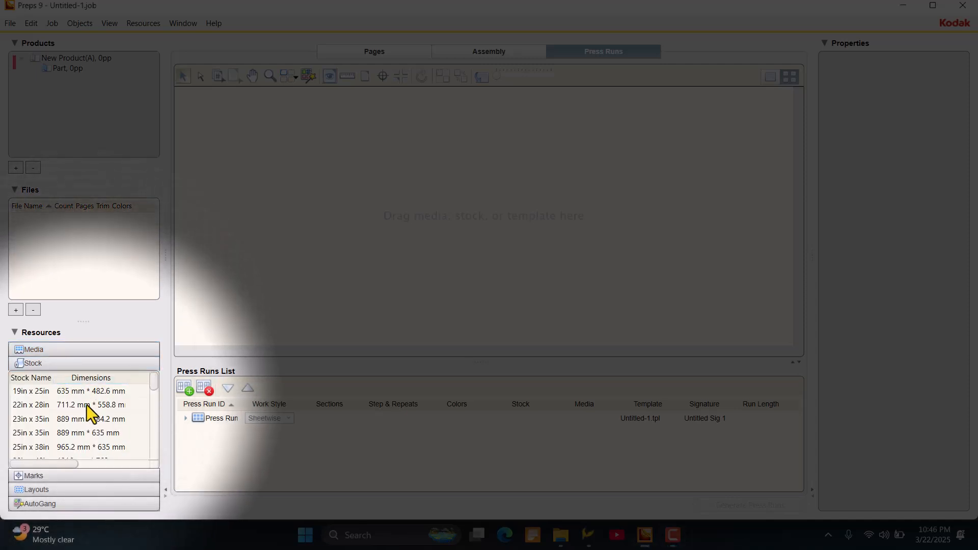
{"action": "scroll", "coordinate": [86, 406], "scroll_direction": "down", "scroll_amount": 10}
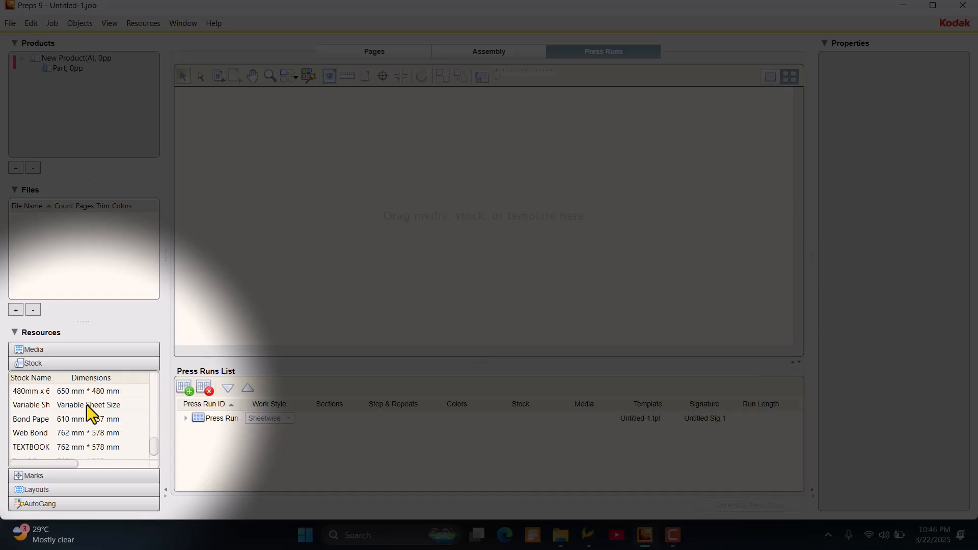
{"action": "scroll", "coordinate": [86, 405], "scroll_direction": "down", "scroll_amount": 1}
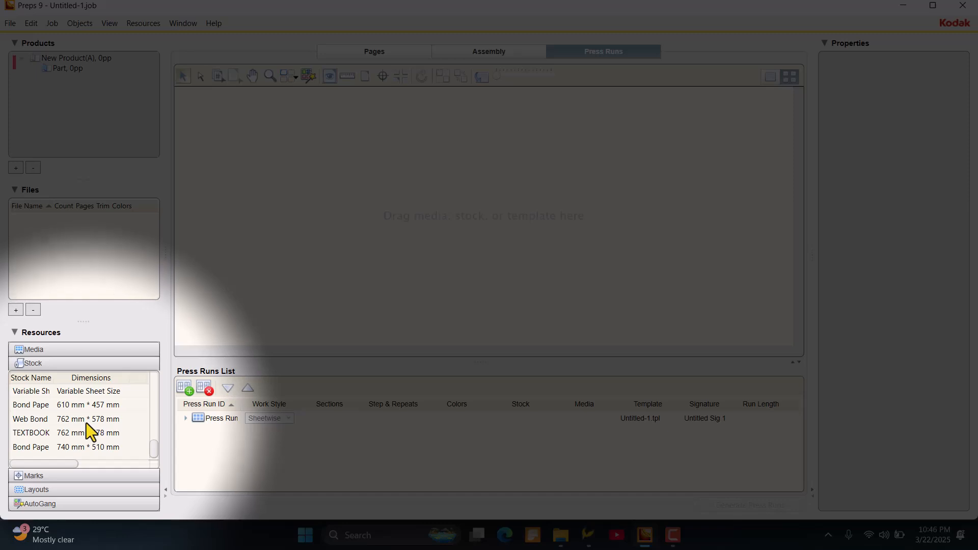
{"action": "double_click", "coordinate": [80, 404]}
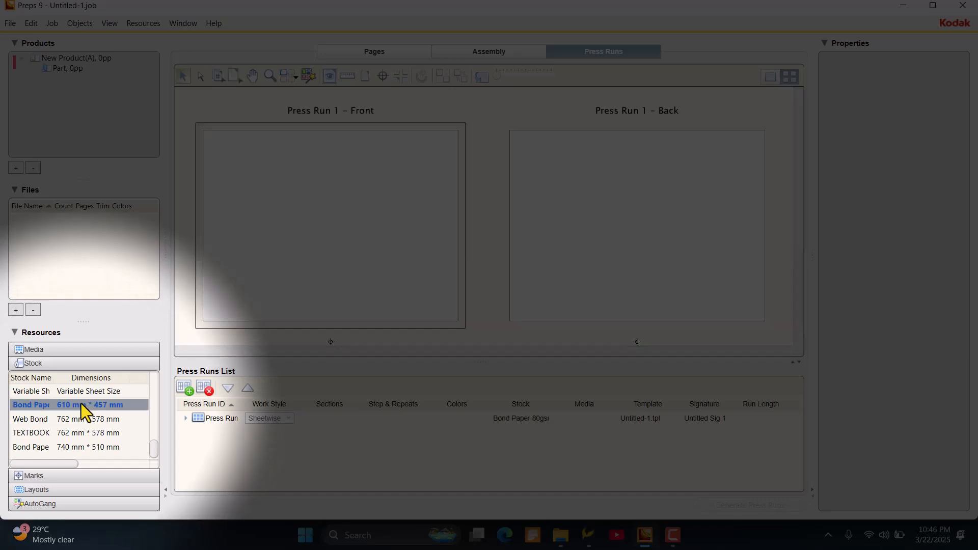
- Try to apply the 16-page JDF-F16-6 4x2 fold pattern to the press run
{"action": "left_click", "coordinate": [51, 490]}
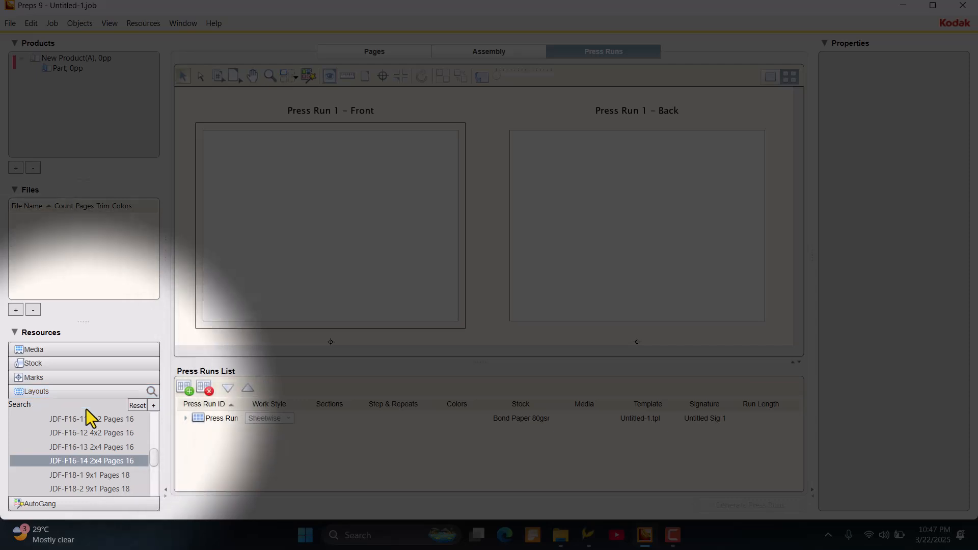
{"action": "scroll", "coordinate": [155, 425], "scroll_direction": "up", "scroll_amount": 8}
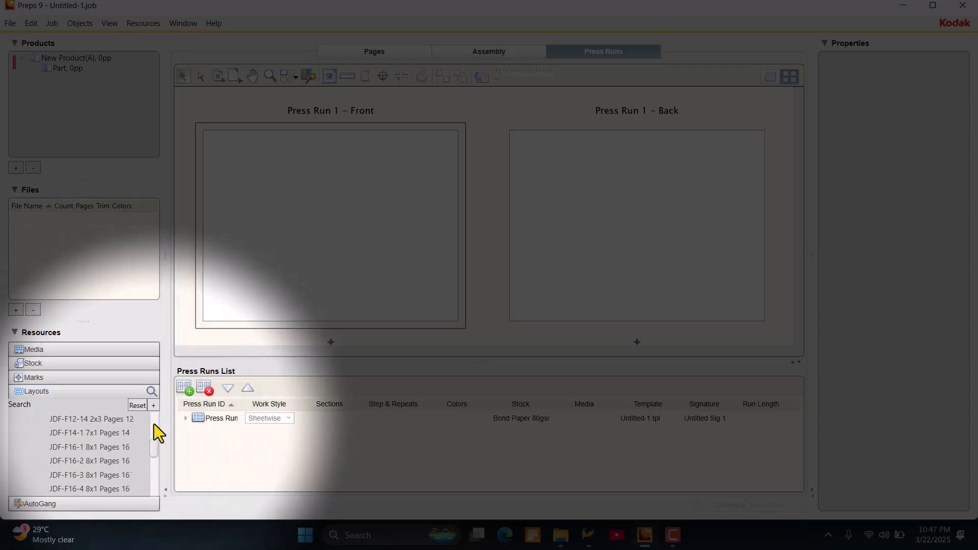
{"action": "scroll", "coordinate": [153, 424], "scroll_direction": "up", "scroll_amount": 5}
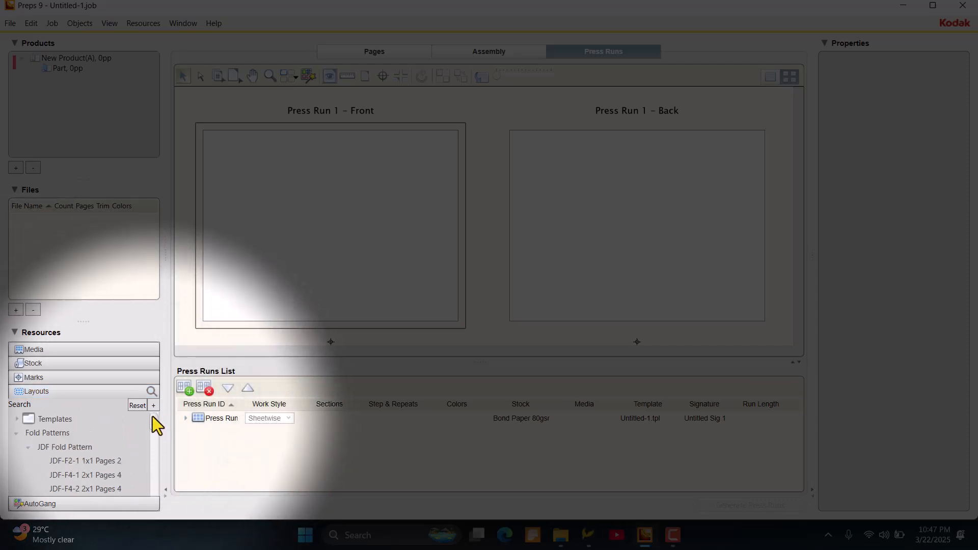
{"action": "left_click", "coordinate": [16, 434]}
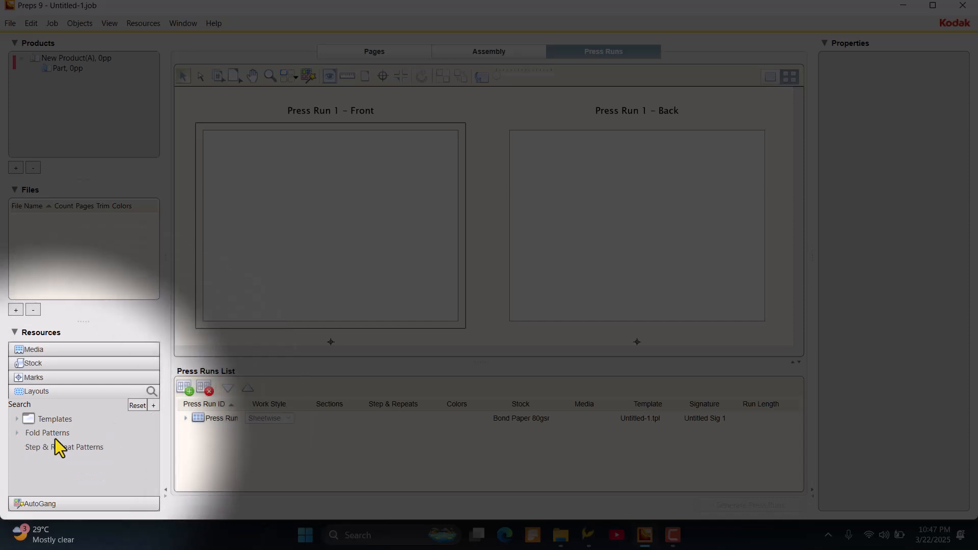
{"action": "left_click", "coordinate": [19, 434]}
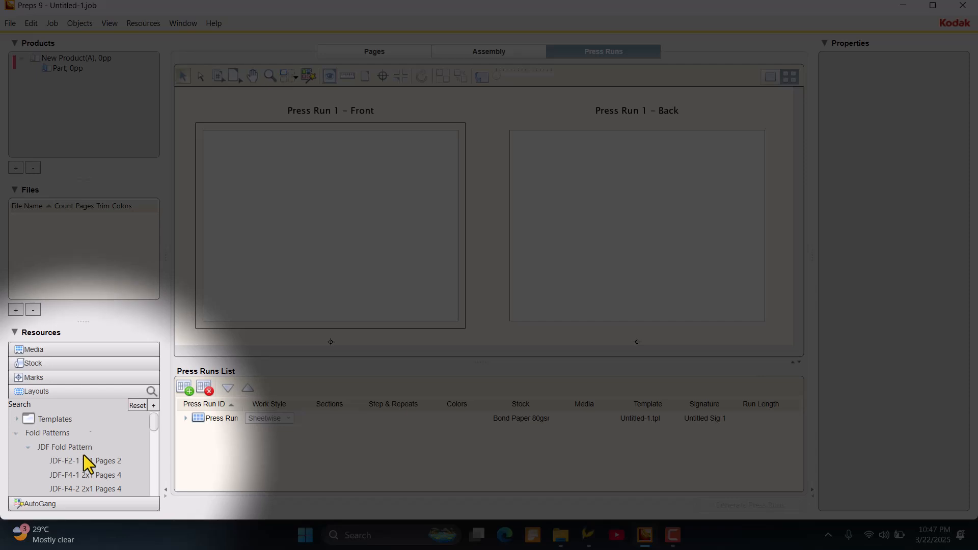
{"action": "scroll", "coordinate": [84, 454], "scroll_direction": "down", "scroll_amount": 8}
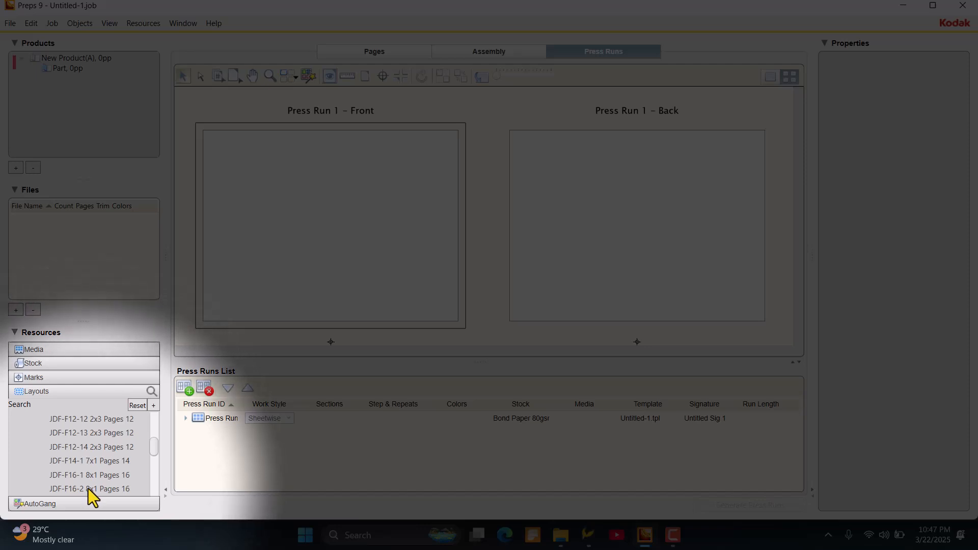
{"action": "scroll", "coordinate": [84, 478], "scroll_direction": "down", "scroll_amount": 5}
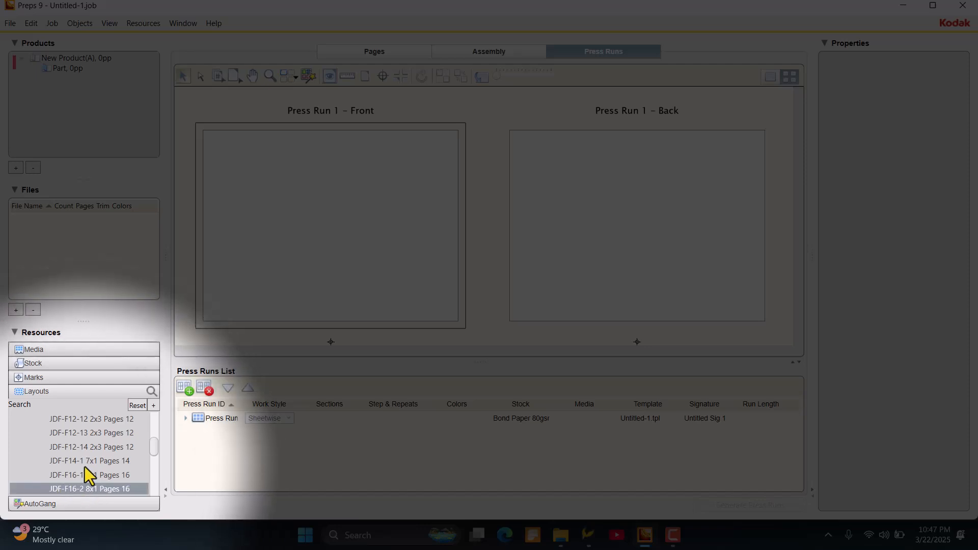
{"action": "scroll", "coordinate": [85, 471], "scroll_direction": "up", "scroll_amount": 4}
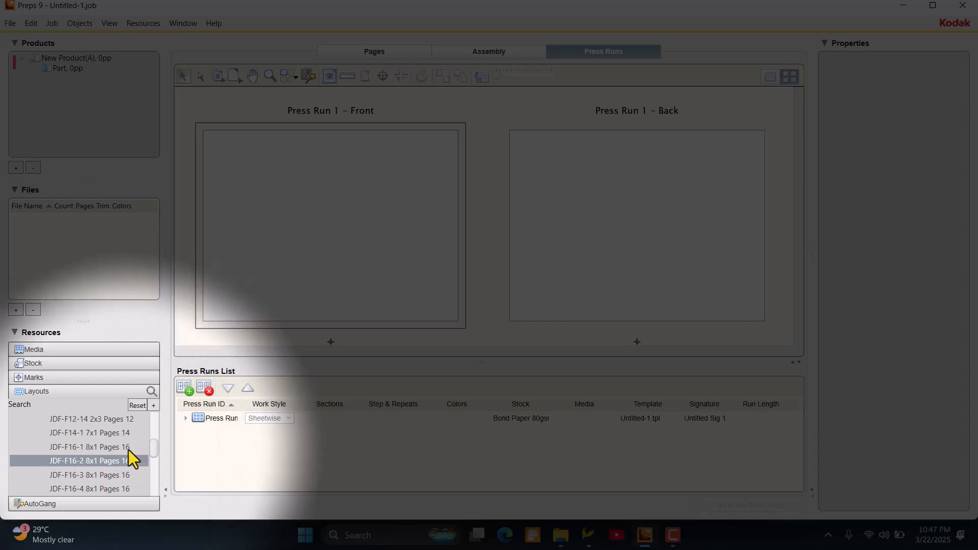
{"action": "left_click_drag", "start_coordinate": [153, 448], "coordinate": [154, 450]}
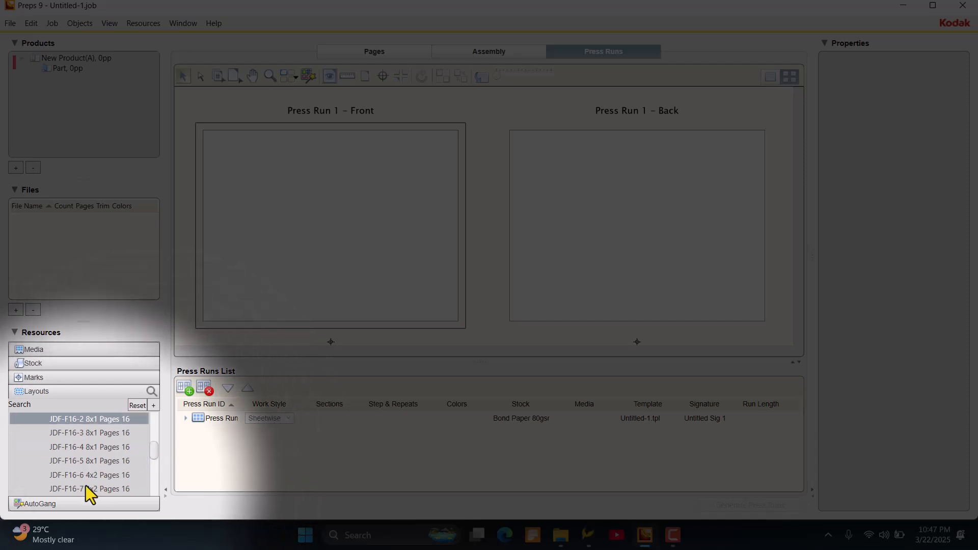
{"action": "left_click", "coordinate": [76, 476]}
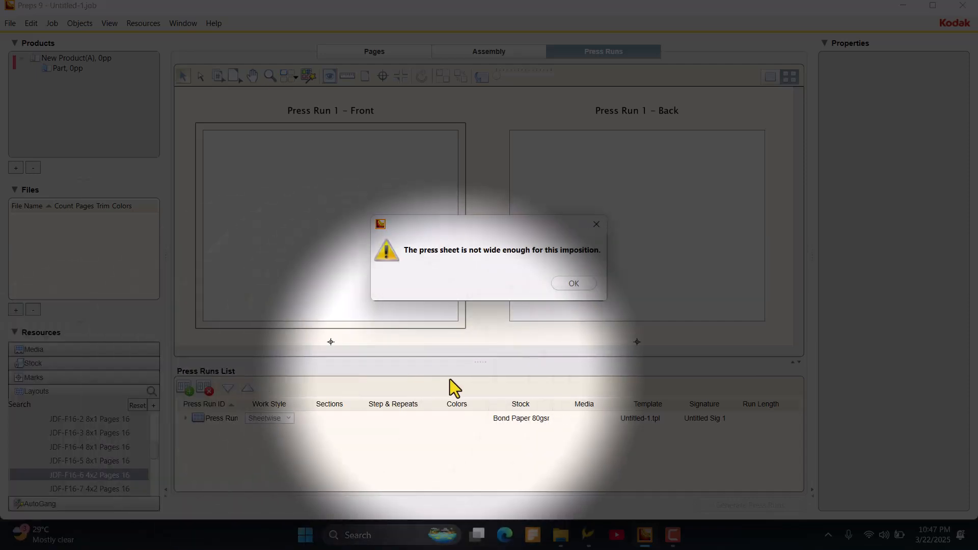
{"action": "left_click", "coordinate": [560, 281]}
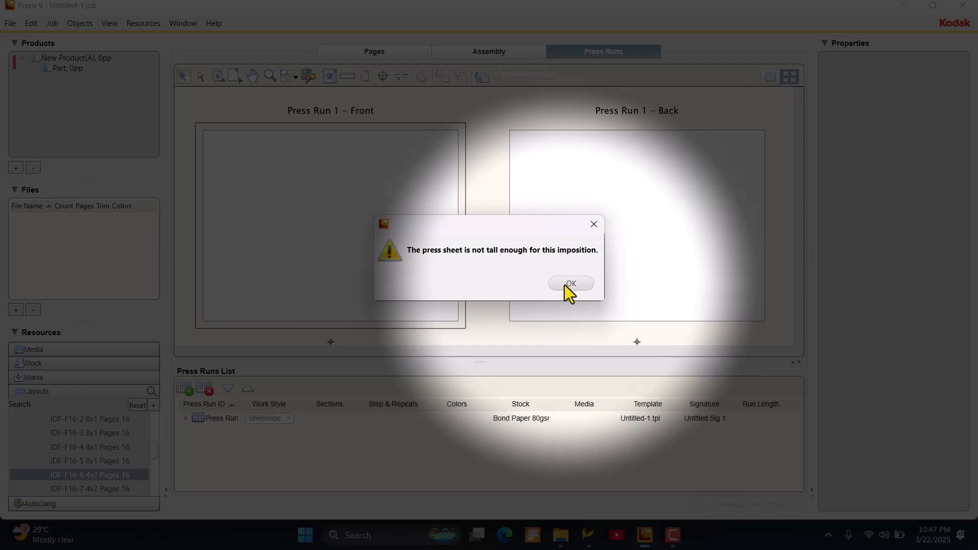
{"action": "left_click", "coordinate": [564, 284]}
- Try placing the JDF-F16-7 4x2 fold pattern on the front sheet and undo the placement
{"action": "left_click", "coordinate": [102, 489]}
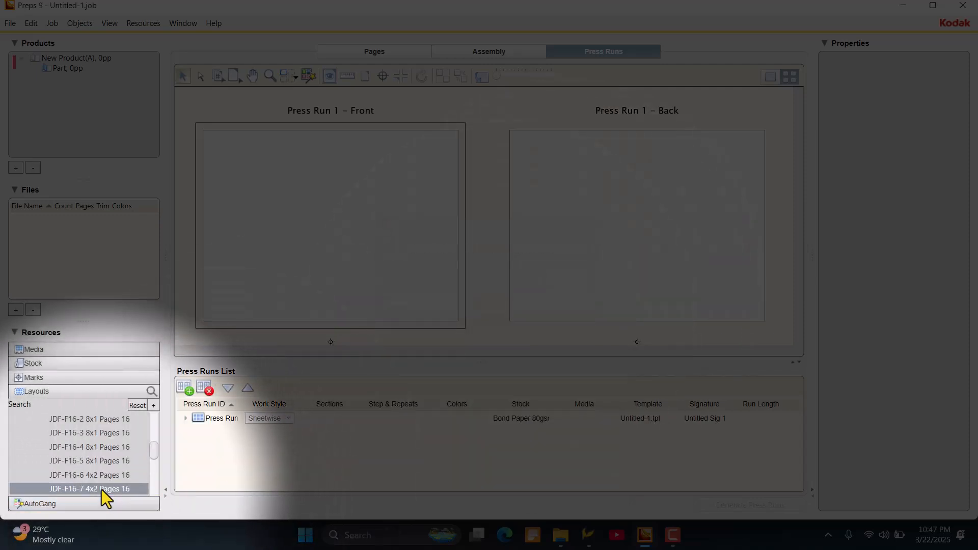
{"action": "left_click_drag", "start_coordinate": [102, 490], "coordinate": [199, 313]}
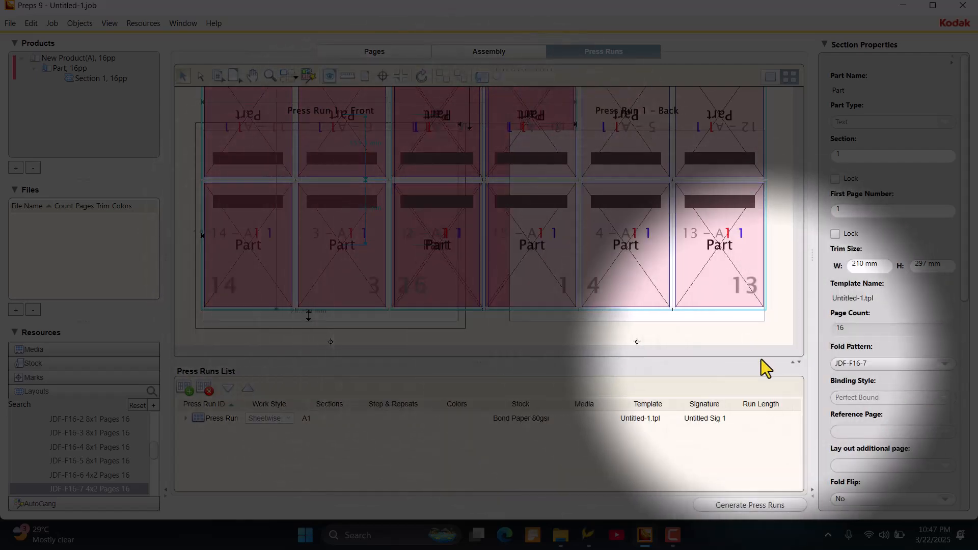
{"action": "key", "text": "ctrl+z"}
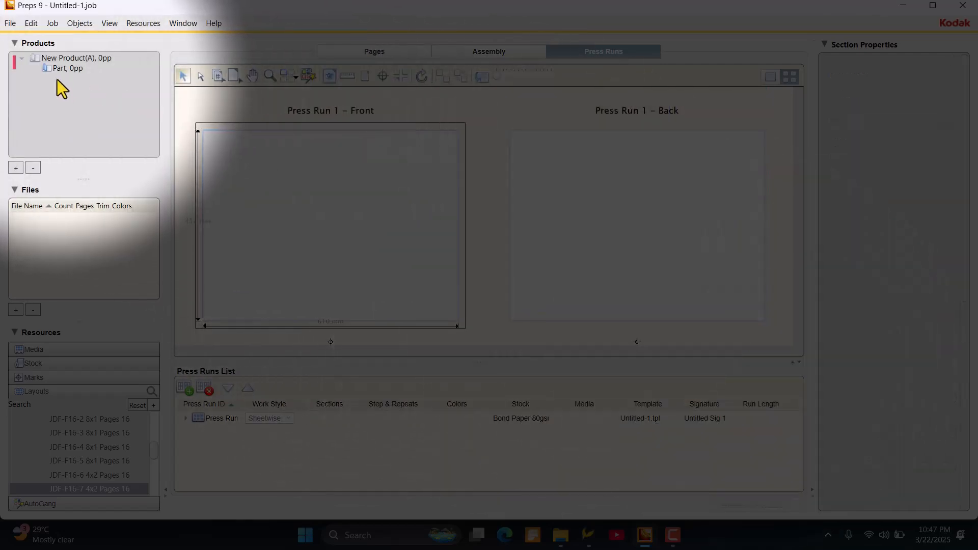
- Set the part's trim size to 148 mm wide by 210 mm high
{"action": "left_click", "coordinate": [64, 70]}
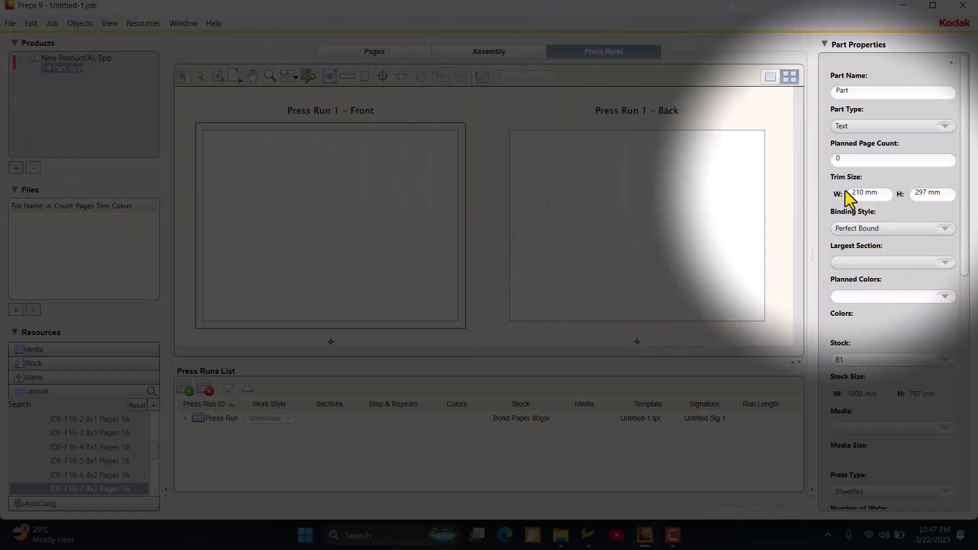
{"action": "left_click_drag", "start_coordinate": [880, 198], "coordinate": [831, 190]}
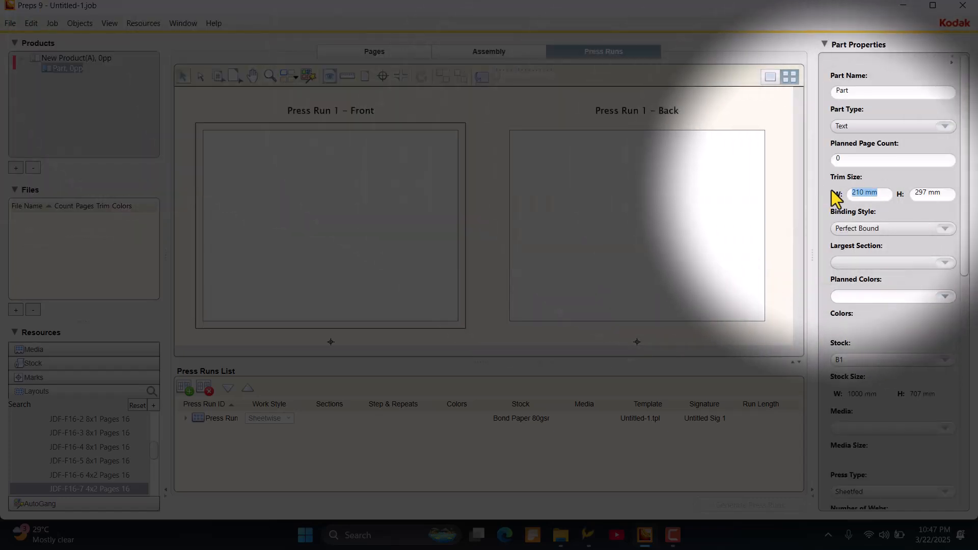
{"action": "type", "text": "148"}
{"action": "key", "text": "Tab"}
{"action": "type", "text": "210"}
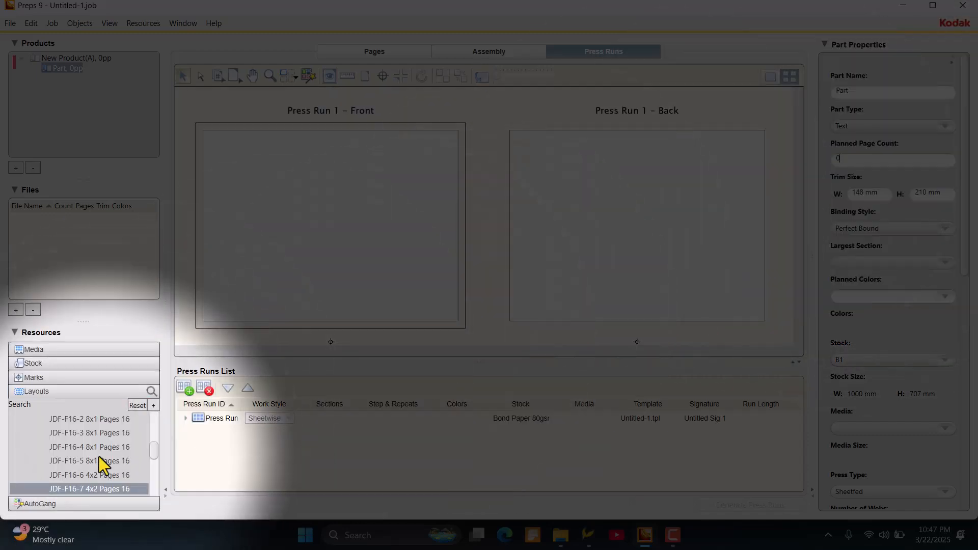
- Place the JDF-F16-7 4x2 fold pattern on the front sheet and set the section's trim size to 148 x 210 mm
{"action": "left_click_drag", "start_coordinate": [71, 487], "coordinate": [200, 324]}
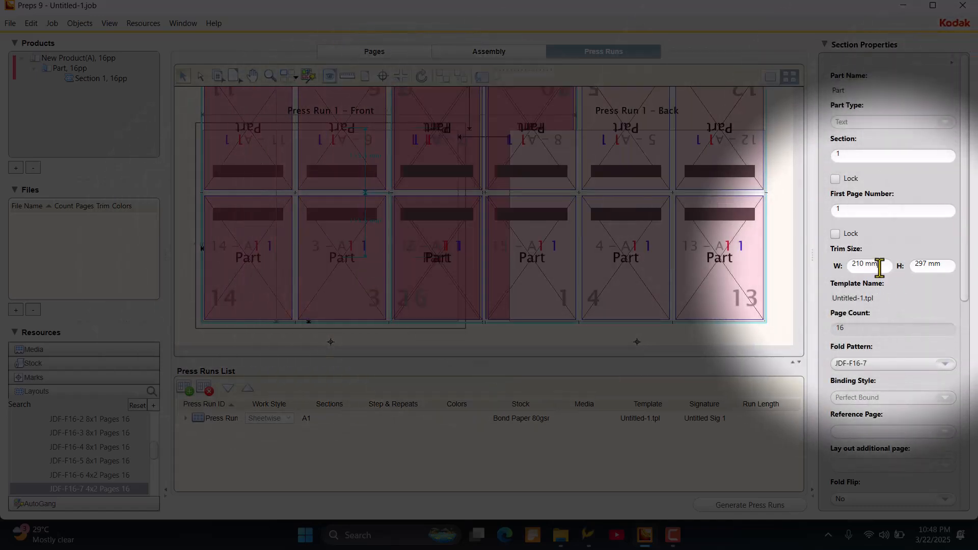
{"action": "left_click_drag", "start_coordinate": [880, 267], "coordinate": [835, 279]}
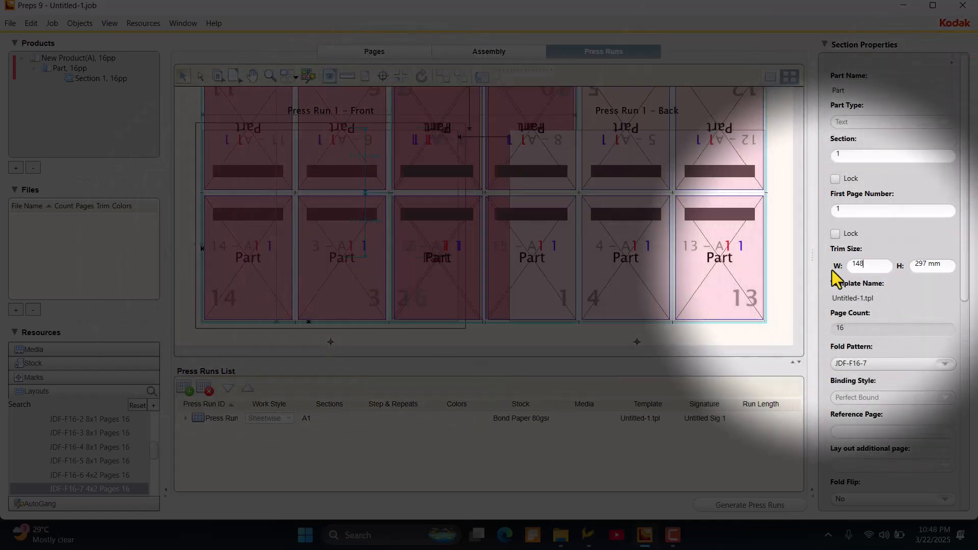
{"action": "key", "text": "Tab"}
{"action": "type", "text": "210"}
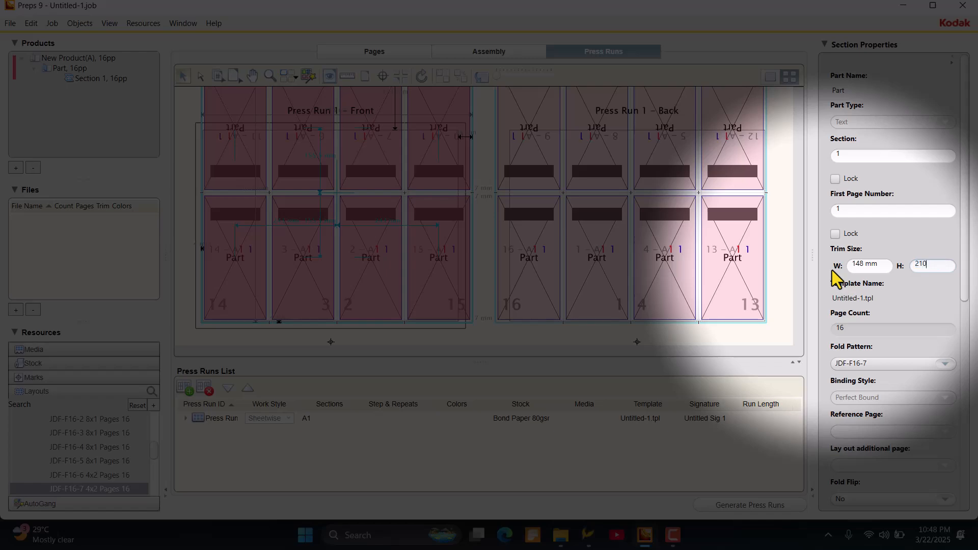
{"action": "key", "text": "Tab"}
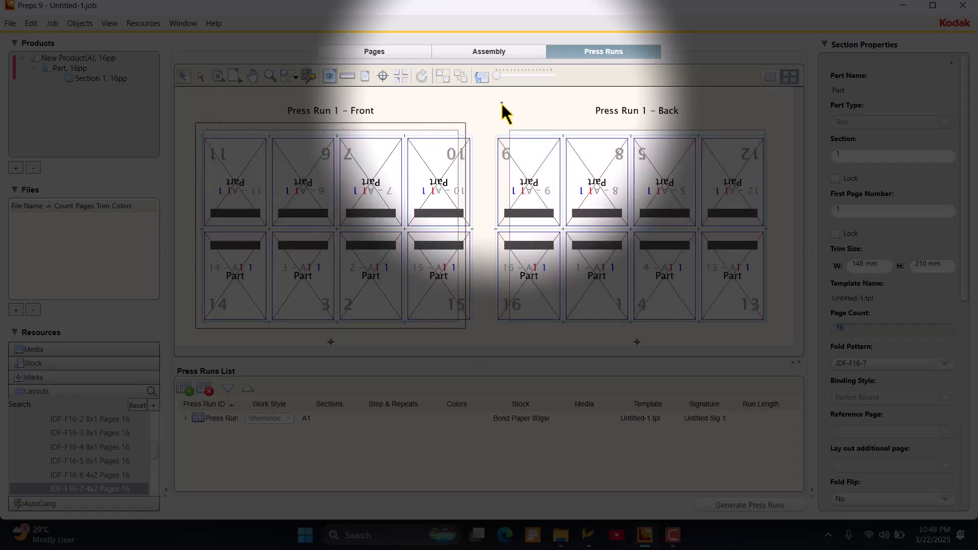
- Set the gutter margin between pages 11 and 6 on the front sheet to 0 mm
{"action": "left_click", "coordinate": [302, 170]}
{"action": "double_click", "coordinate": [260, 132]}
{"action": "type", "text": "0"}
{"action": "key", "text": "Return"}
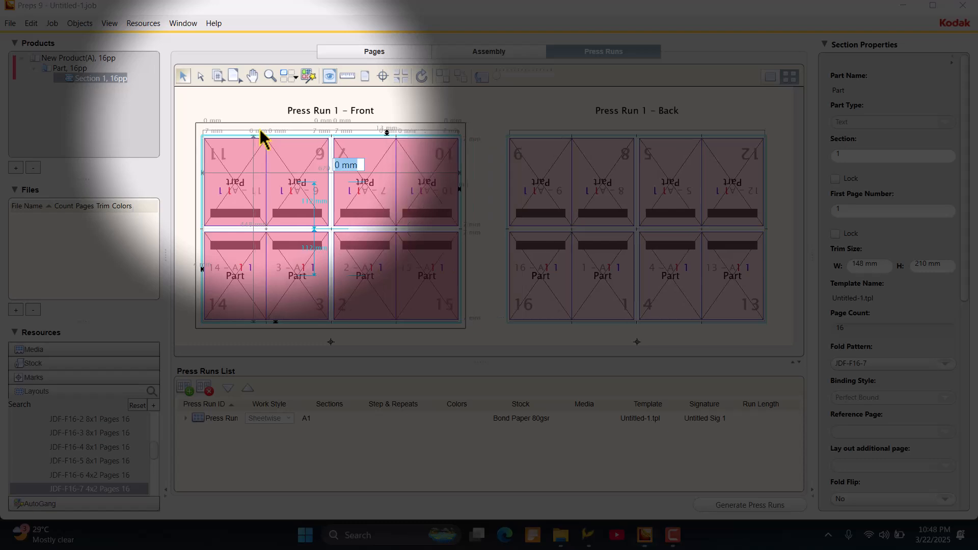
- Change the gutter margin between pages 11 and 6 on the front sheet to 3 mm
{"action": "left_click", "coordinate": [248, 133]}
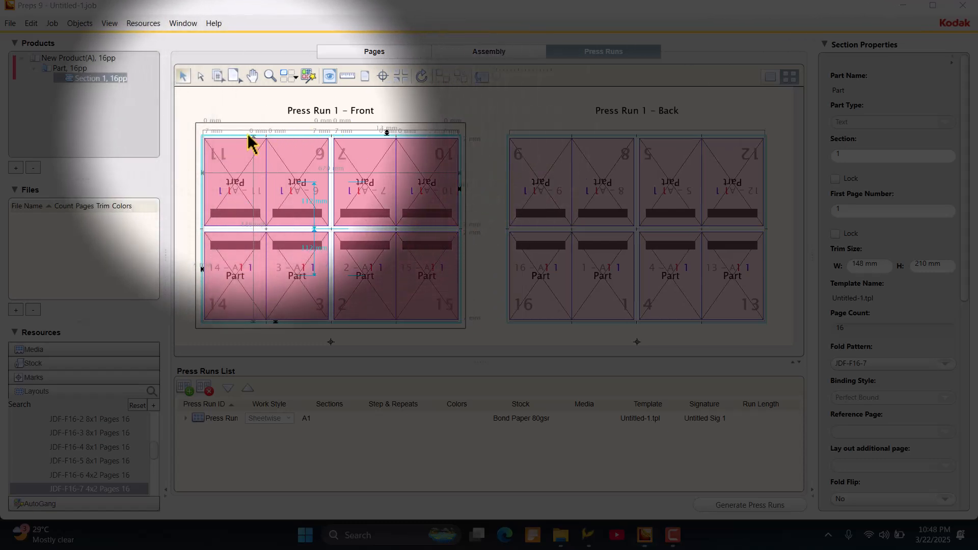
{"action": "double_click", "coordinate": [252, 132]}
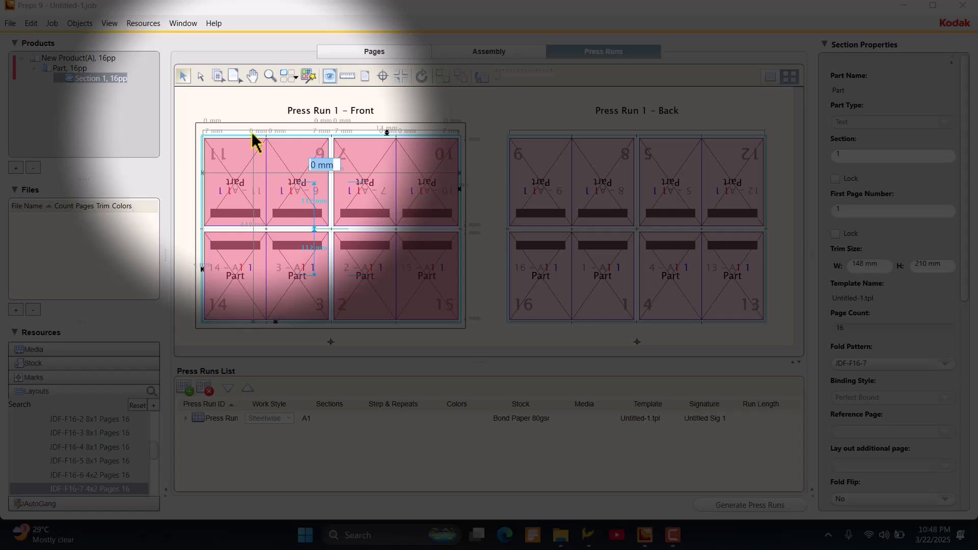
{"action": "type", "text": "3"}
{"action": "key", "text": "Return"}
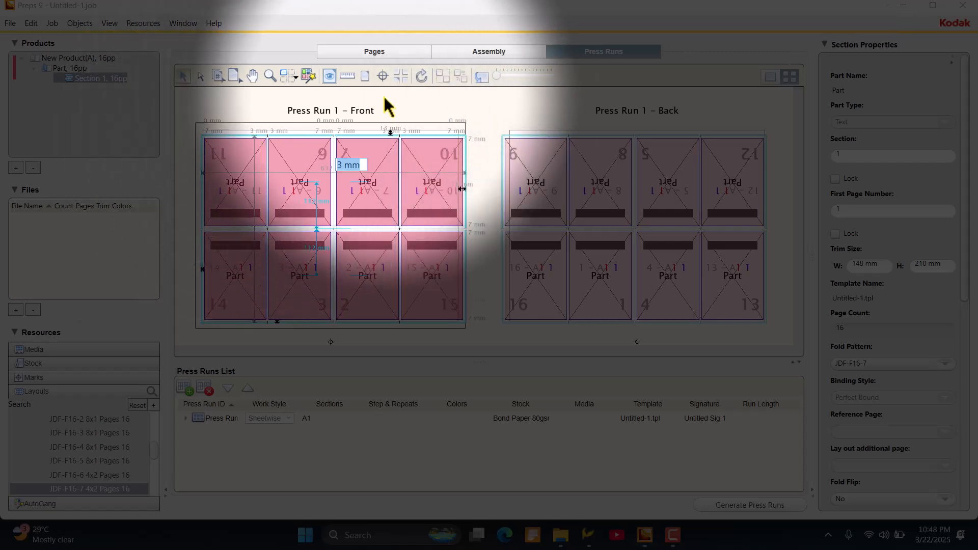
{"action": "left_click", "coordinate": [486, 150]}
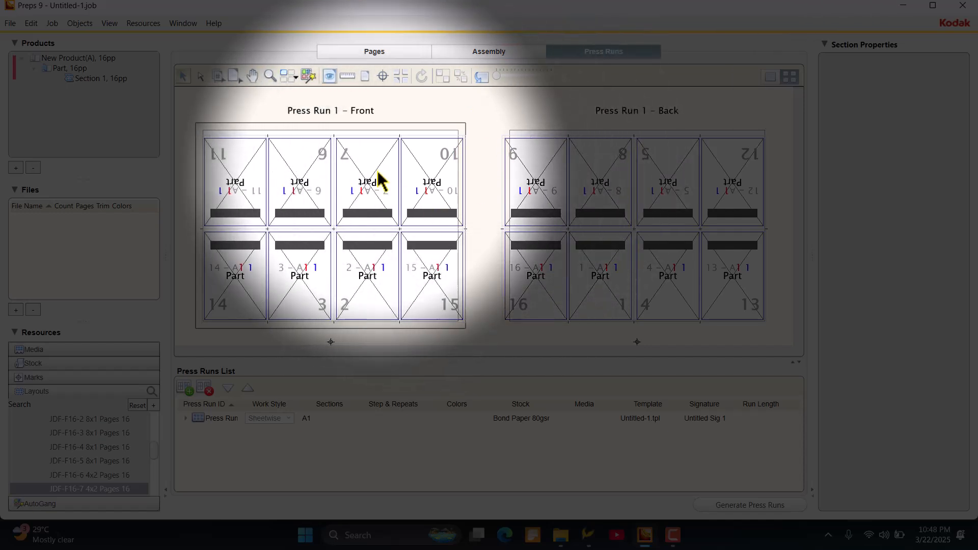
- Set the gutter margin between front-sheet pages 11 and 6 to 1.5 mm and deselect the section
{"action": "left_click", "coordinate": [377, 170]}
{"action": "double_click", "coordinate": [251, 131]}
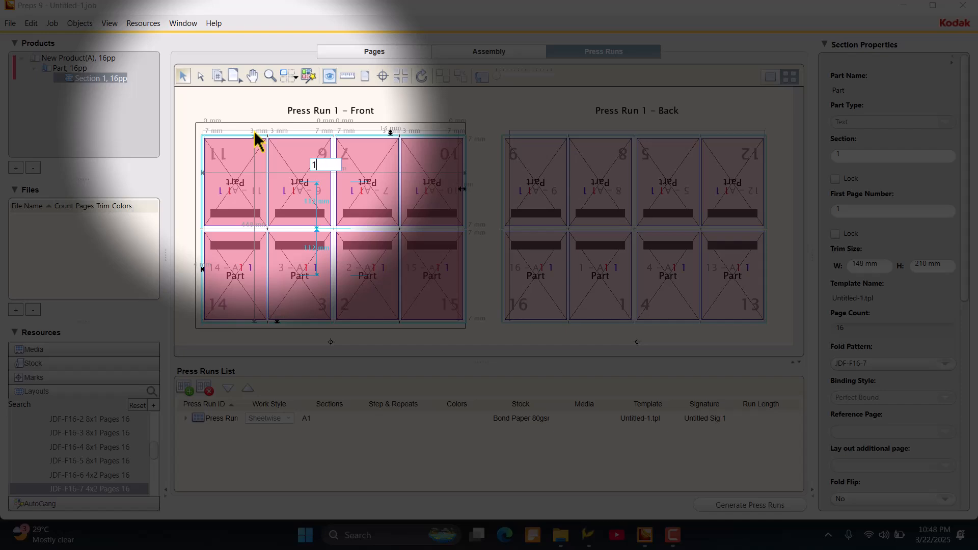
{"action": "type", "text": "1.5"}
{"action": "key", "text": "Return"}
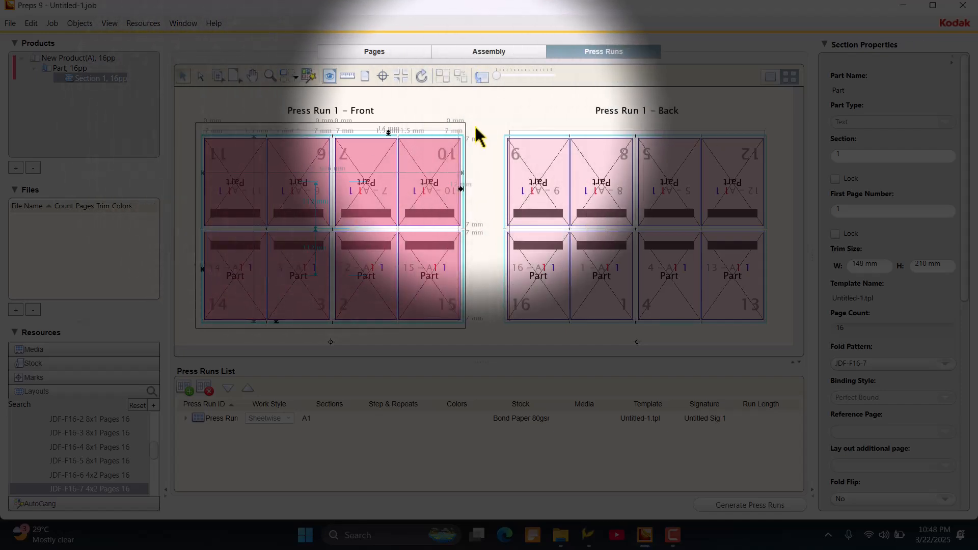
{"action": "left_click", "coordinate": [492, 121]}
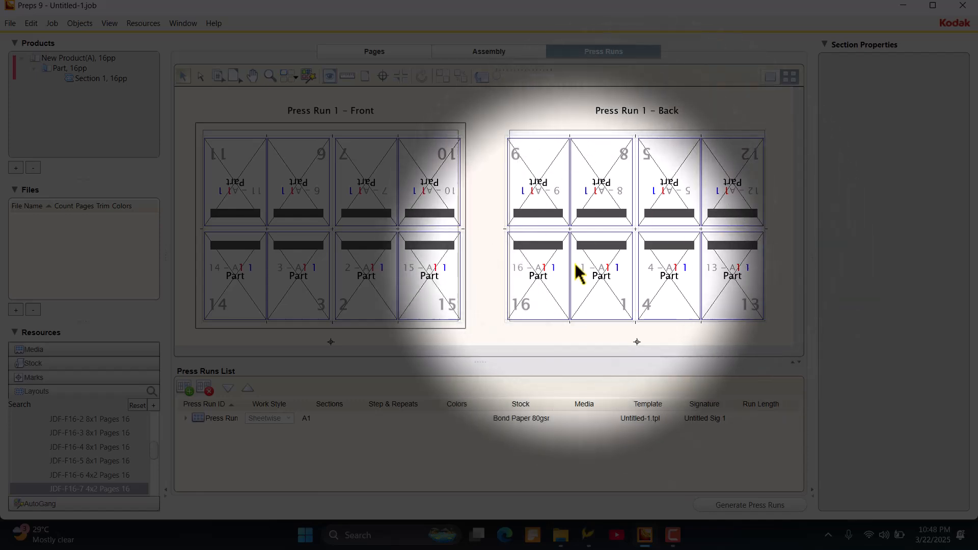
- Change the part's binding style to Saddle-Stitched and accept its default section properties
{"action": "left_click", "coordinate": [575, 263]}
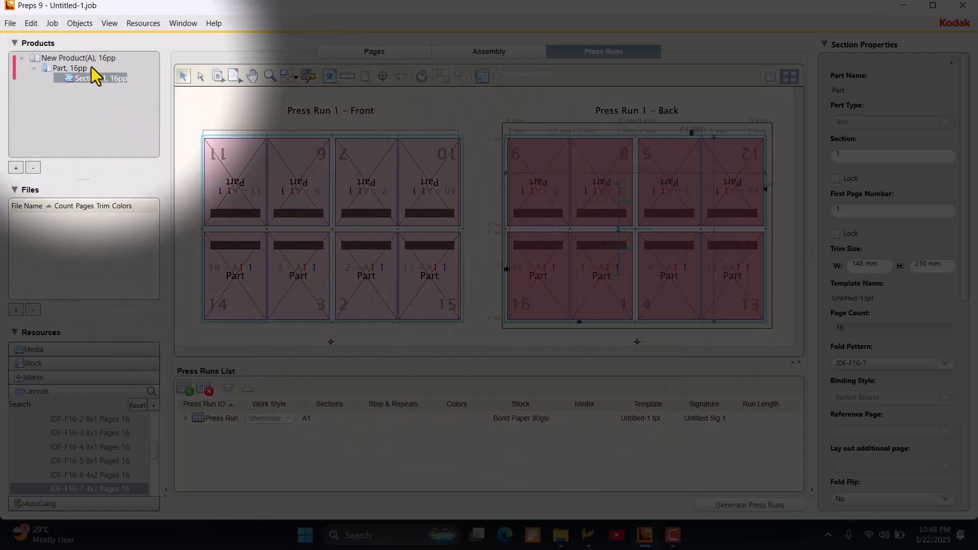
{"action": "left_click", "coordinate": [71, 68]}
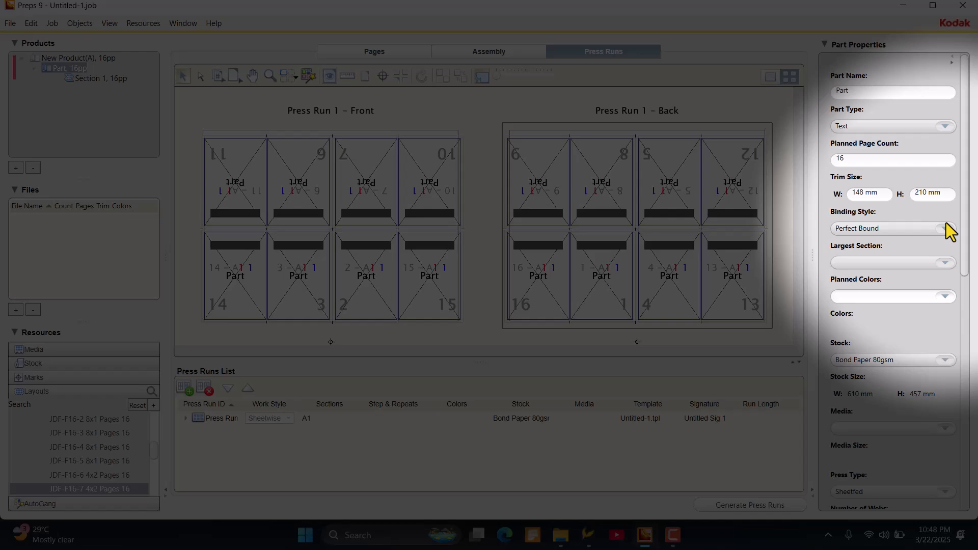
{"action": "left_click", "coordinate": [945, 227]}
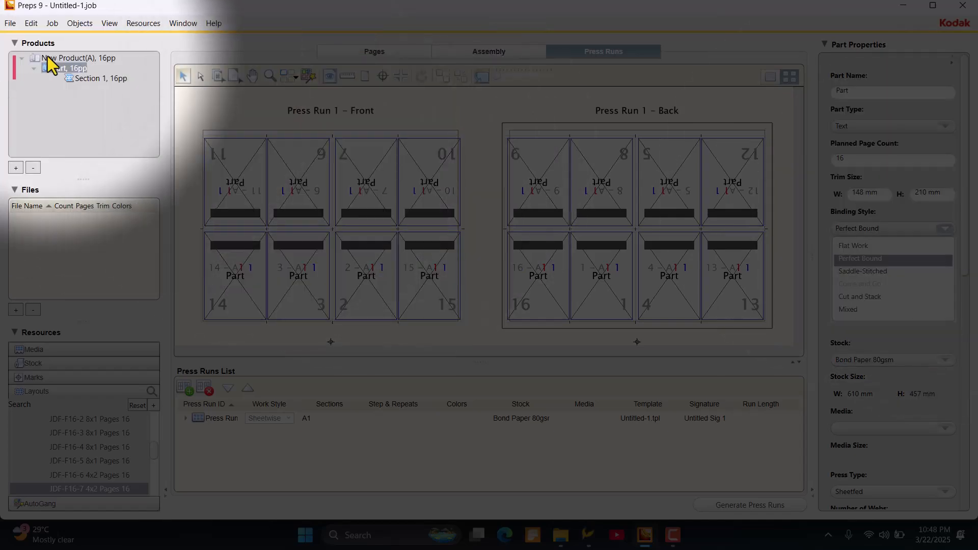
{"action": "left_click", "coordinate": [62, 67]}
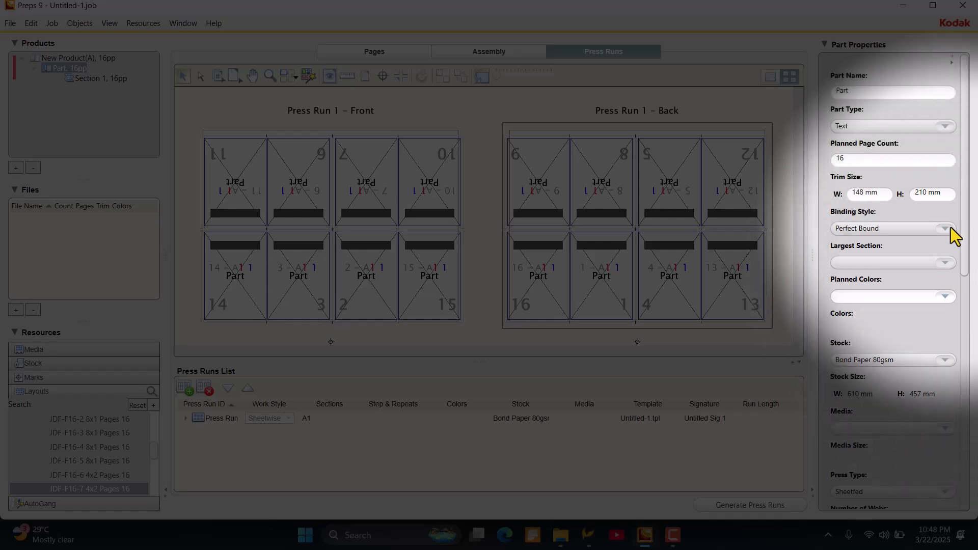
{"action": "left_click", "coordinate": [948, 227]}
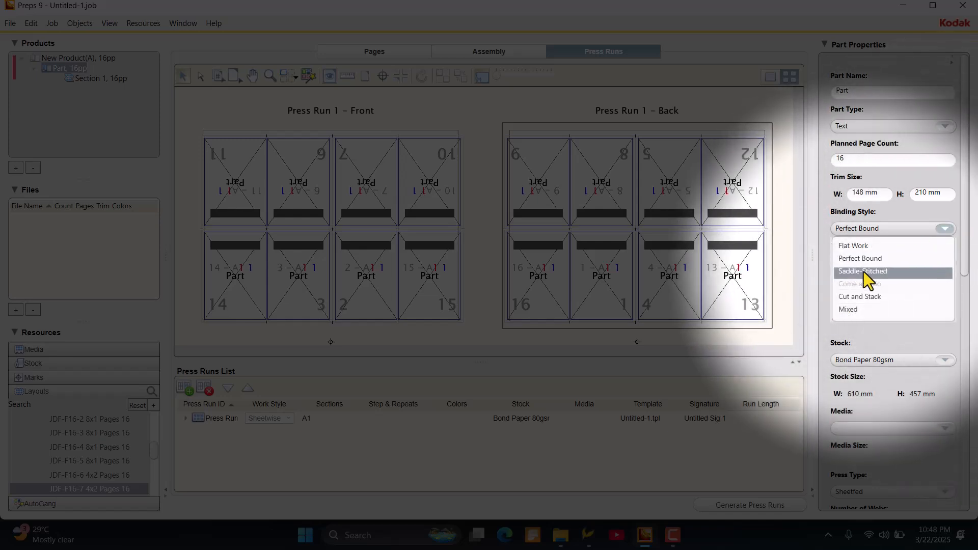
{"action": "left_click", "coordinate": [863, 272]}
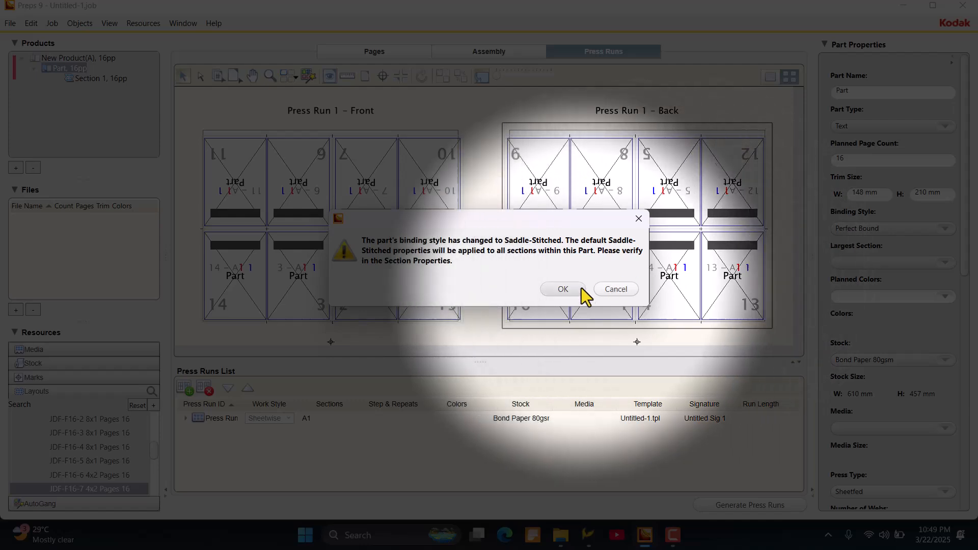
{"action": "left_click", "coordinate": [576, 289]}
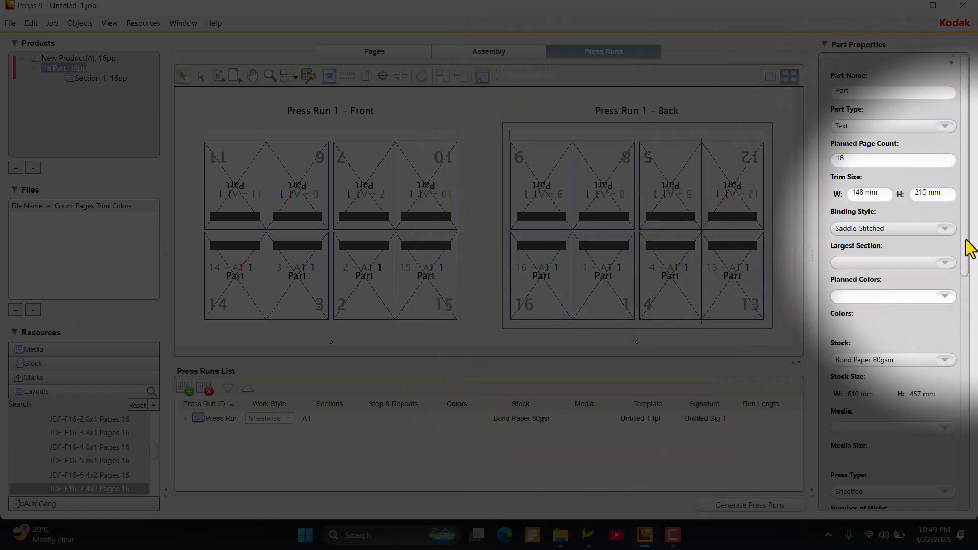
- Set the part's binding style back to Perfect Bound, accept its default properties and select the section
{"action": "left_click", "coordinate": [944, 229]}
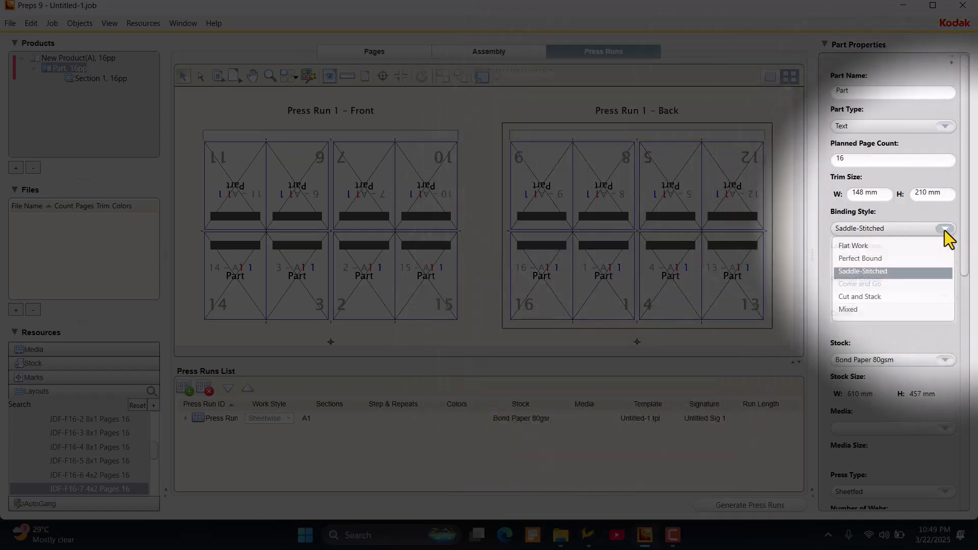
{"action": "left_click", "coordinate": [888, 258]}
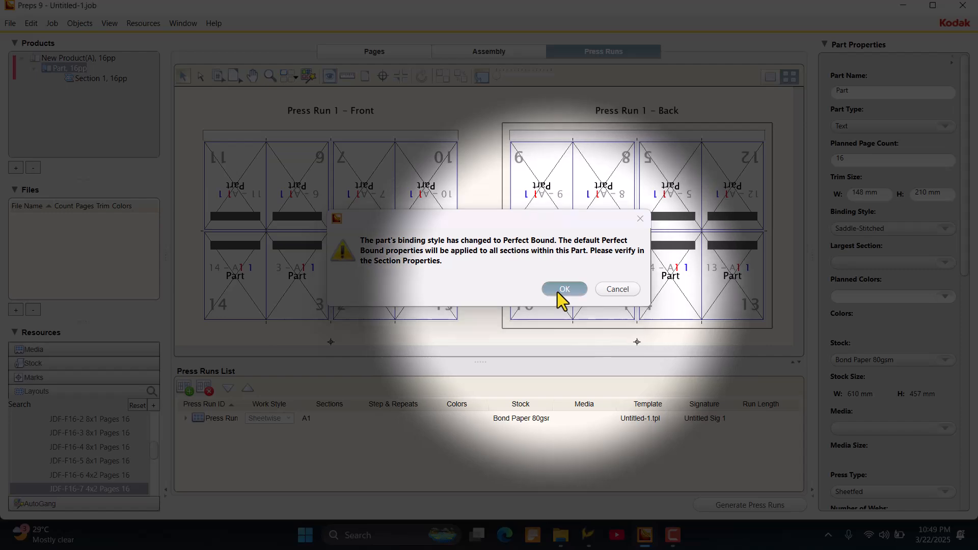
{"action": "left_click", "coordinate": [563, 291]}
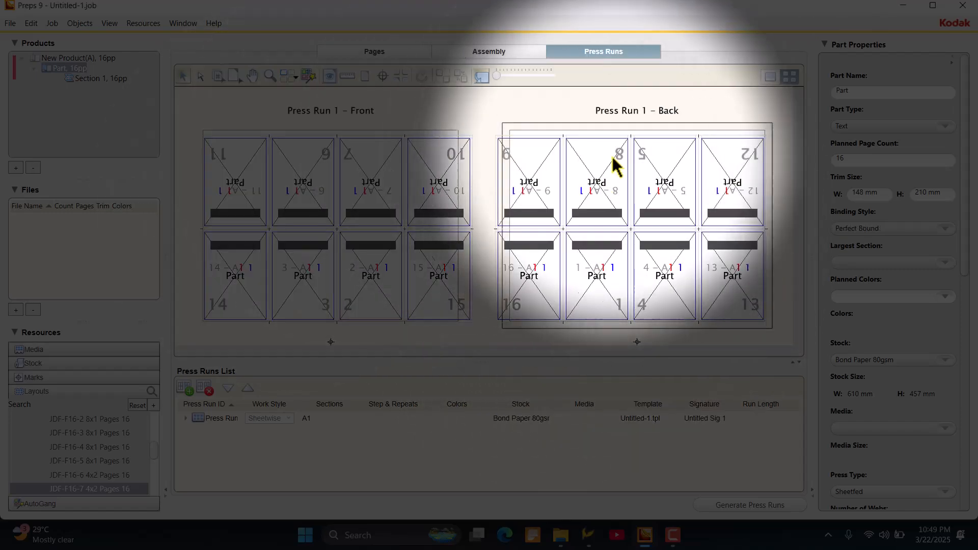
{"action": "left_click", "coordinate": [551, 153]}
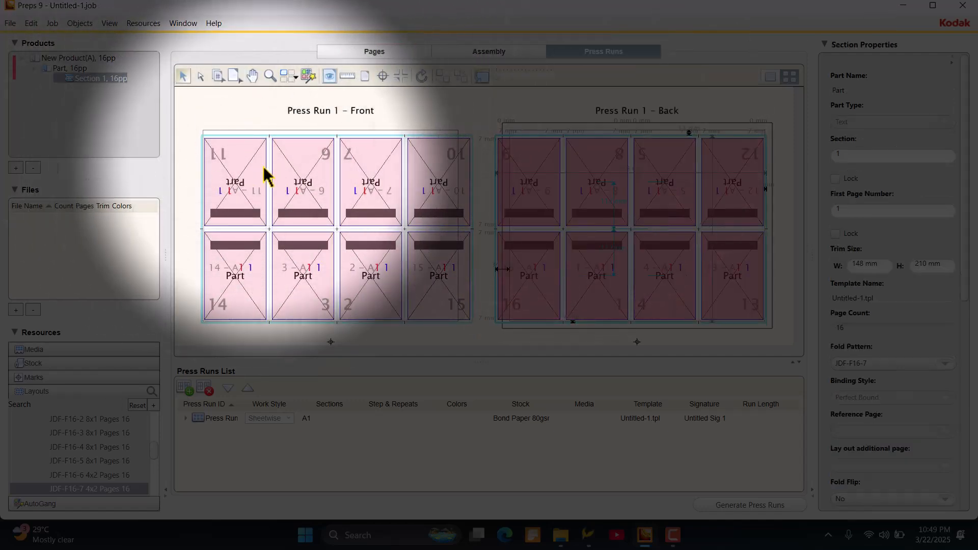
- In the preferences, set the Perfect Bound head, face and foot trims to 5 mm, spine to 1.5 mm, and show distances trim edge to trim edge
{"action": "left_click", "coordinate": [35, 22]}
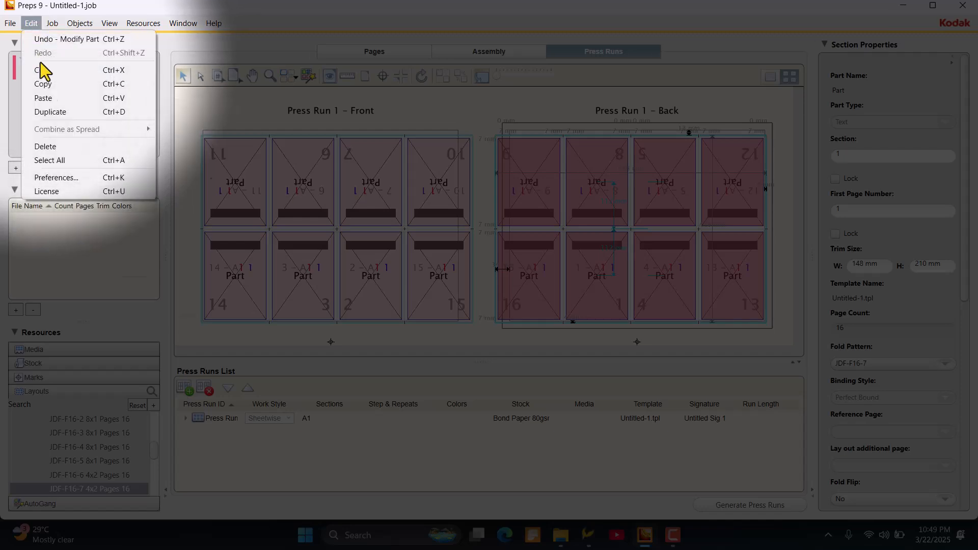
{"action": "left_click", "coordinate": [76, 177]}
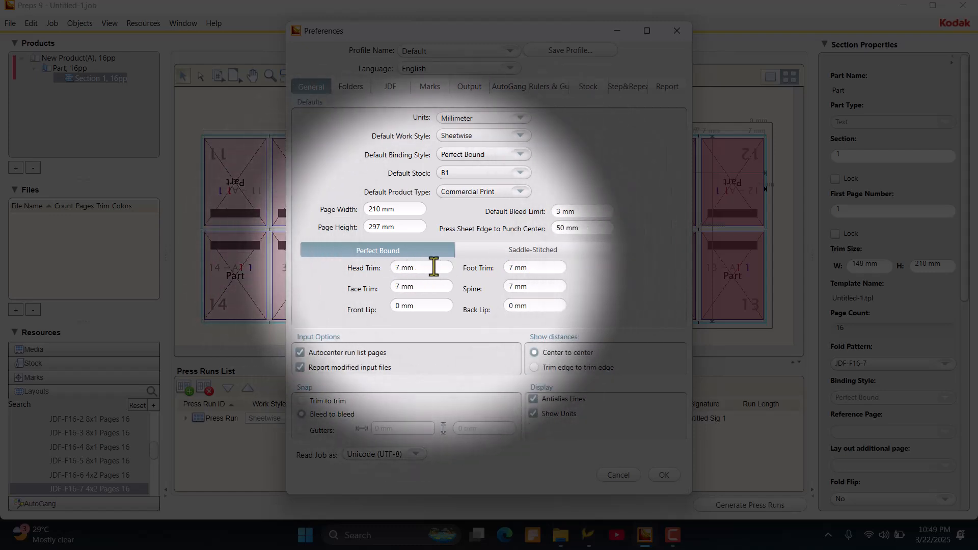
{"action": "left_click_drag", "start_coordinate": [434, 267], "coordinate": [376, 268]}
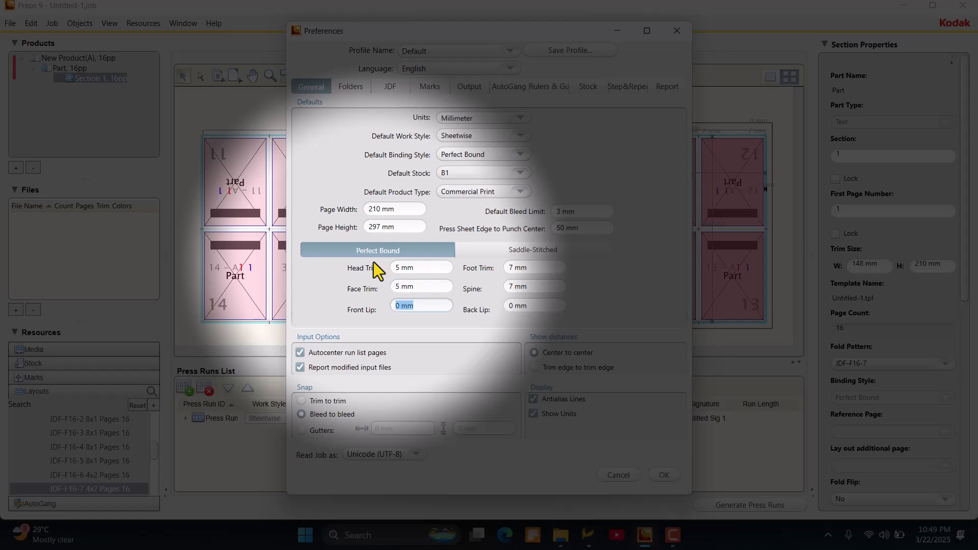
{"action": "key", "text": "Tab"}
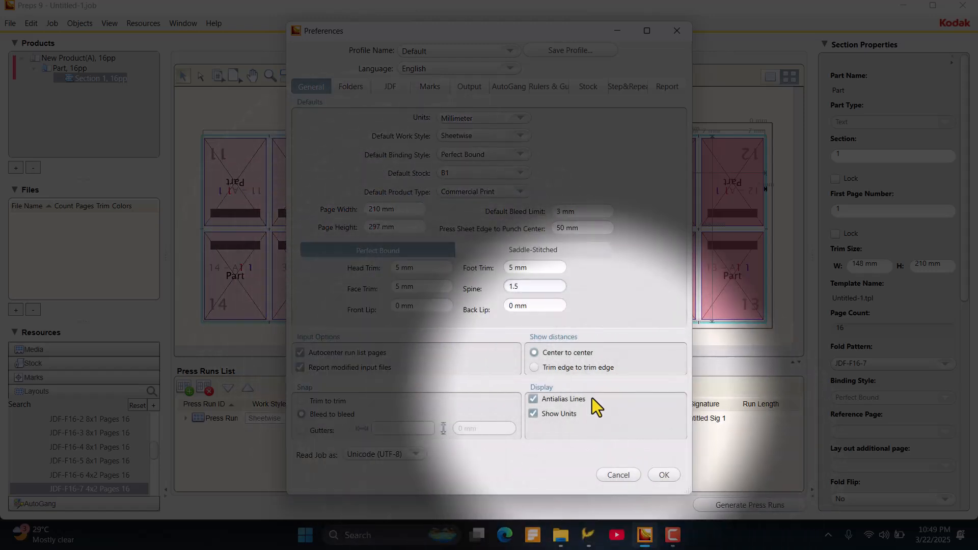
{"action": "left_click", "coordinate": [566, 366]}
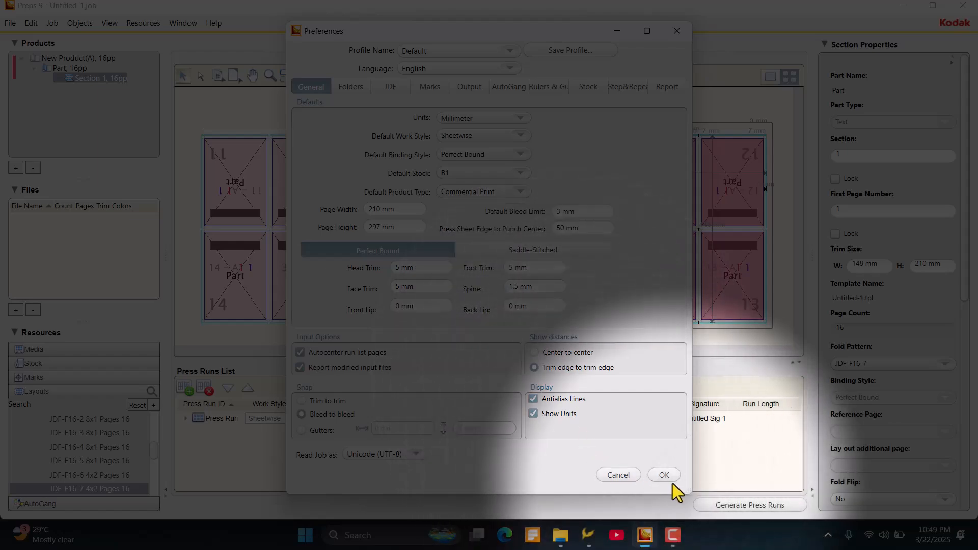
{"action": "left_click", "coordinate": [670, 475]}
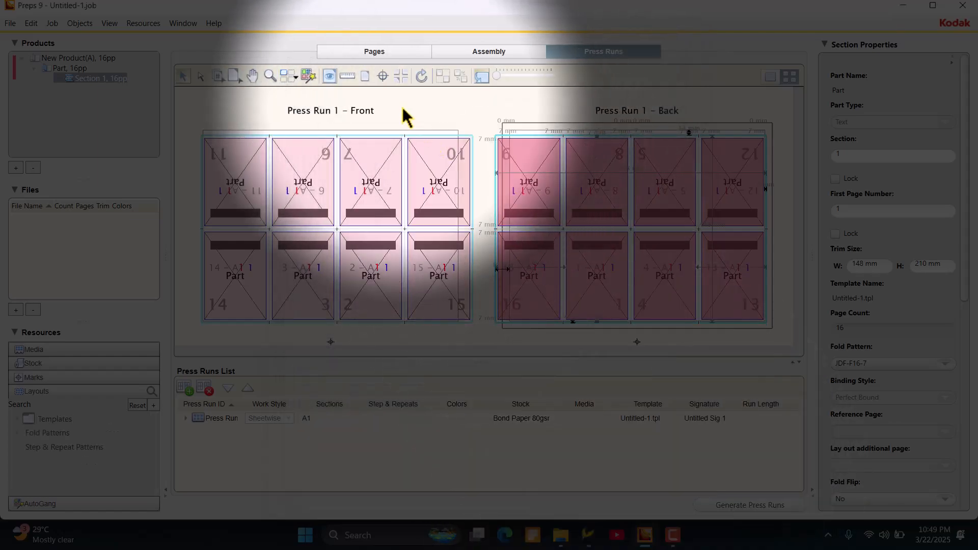
- Switch the part temporarily to the Saddle-Stitched binding style, accepting the default section properties
{"action": "left_click", "coordinate": [402, 106]}
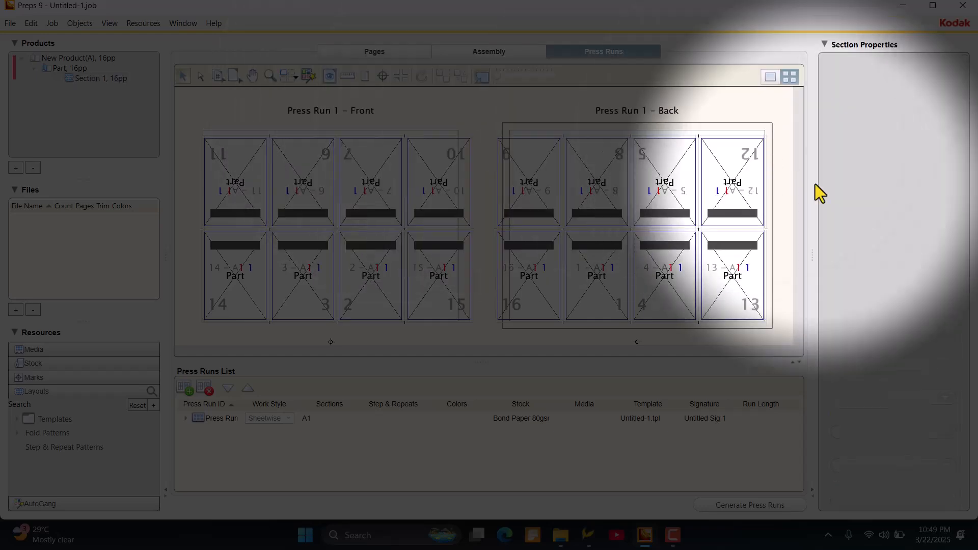
{"action": "left_click", "coordinate": [496, 225]}
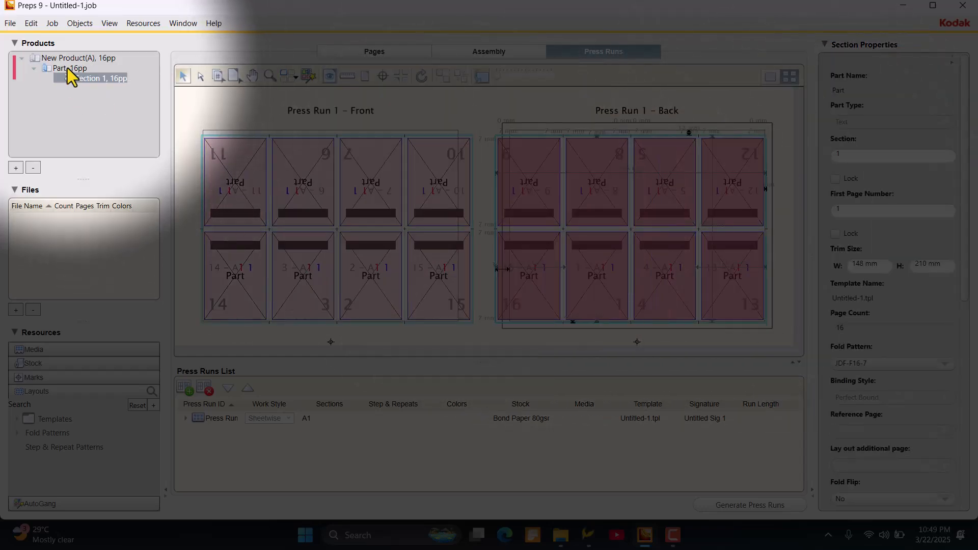
{"action": "left_click", "coordinate": [68, 68]}
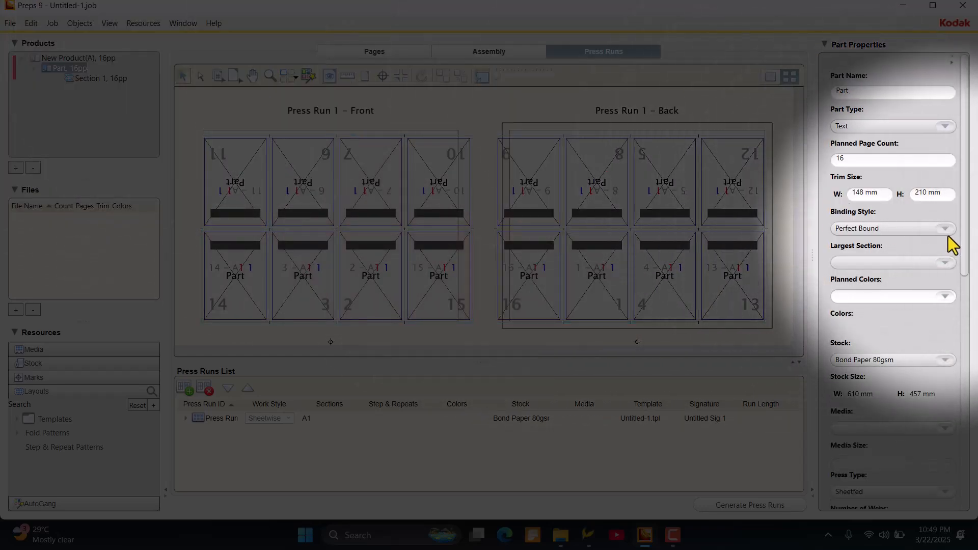
{"action": "left_click", "coordinate": [946, 228]}
{"action": "left_click", "coordinate": [888, 270]}
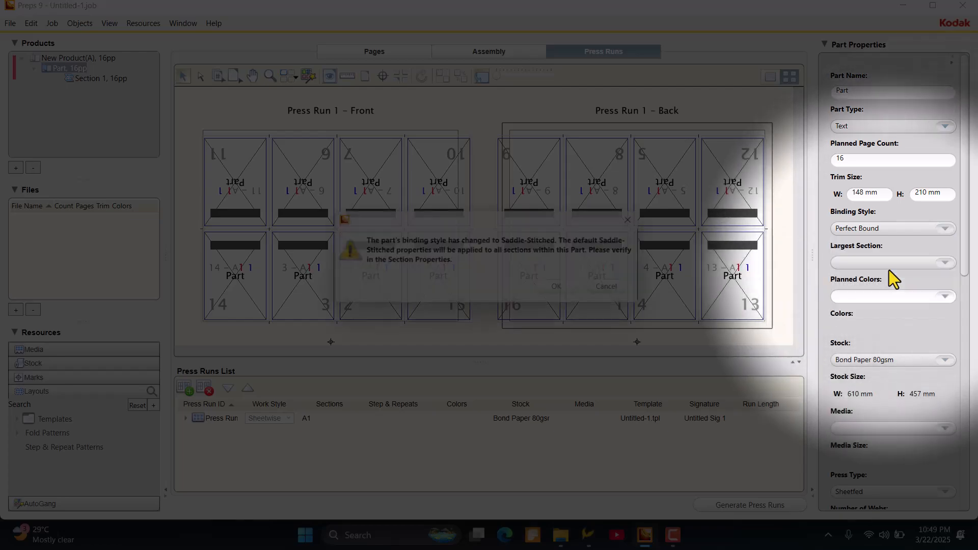
{"action": "left_click", "coordinate": [562, 289]}
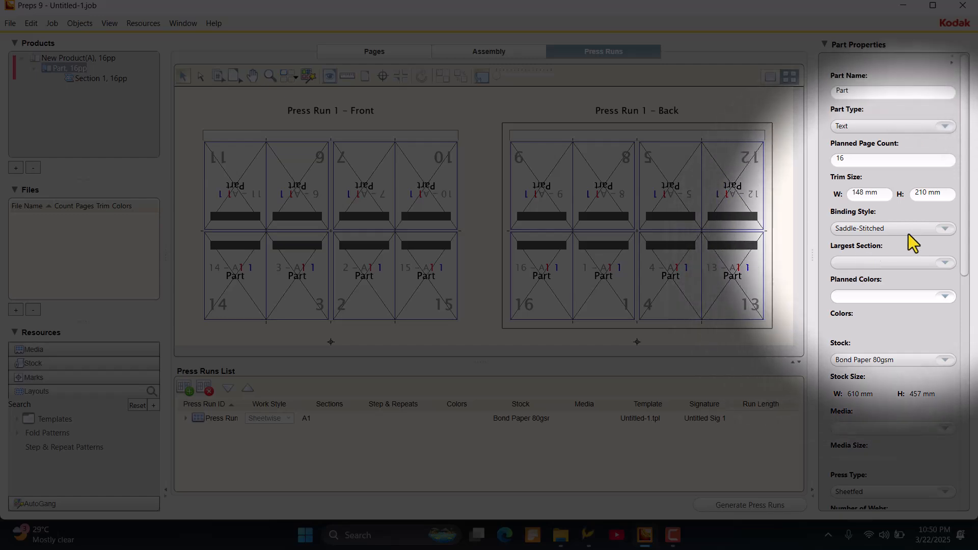
- Reapply the Perfect Bound binding style with its default properties, centre the section on the press sheet and deselect it
{"action": "left_click", "coordinate": [941, 227]}
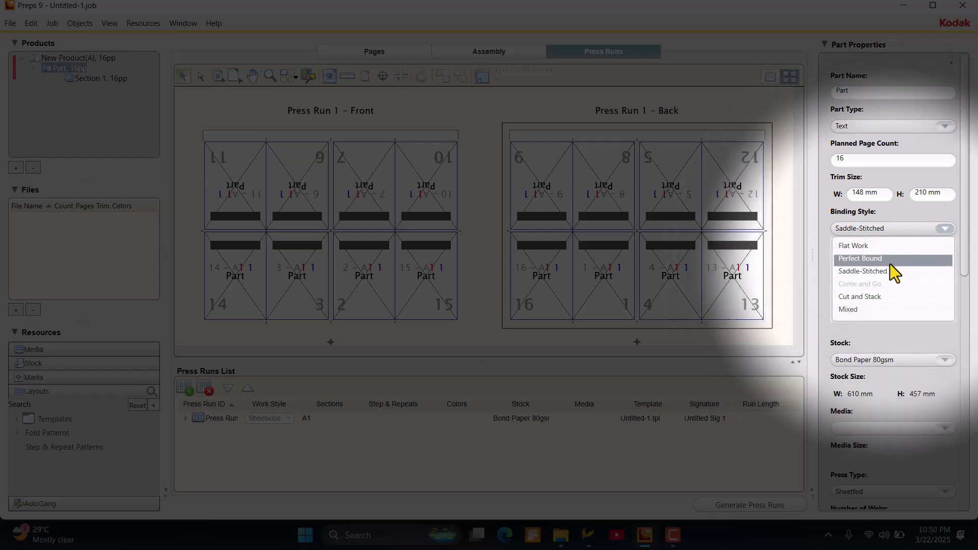
{"action": "left_click", "coordinate": [890, 263]}
{"action": "left_click", "coordinate": [563, 289]}
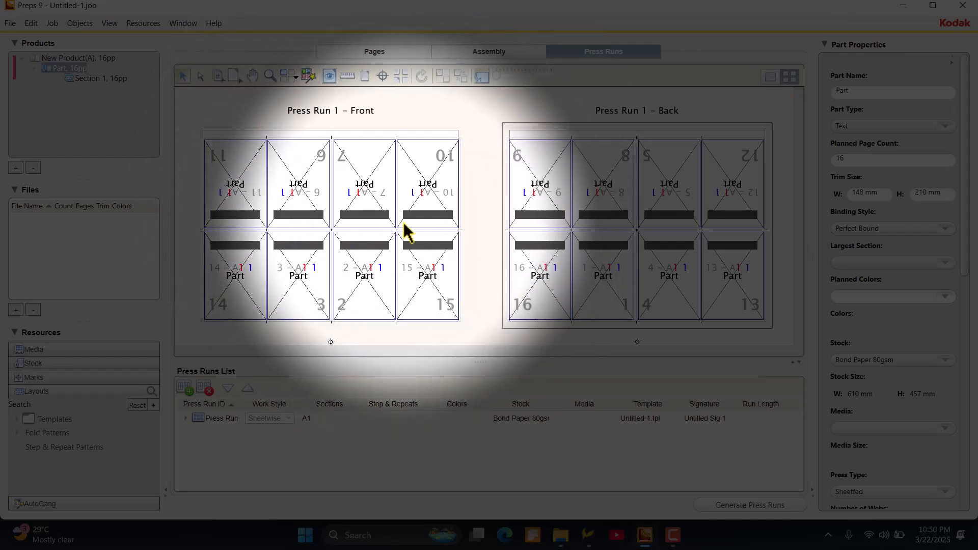
{"action": "left_click", "coordinate": [398, 245]}
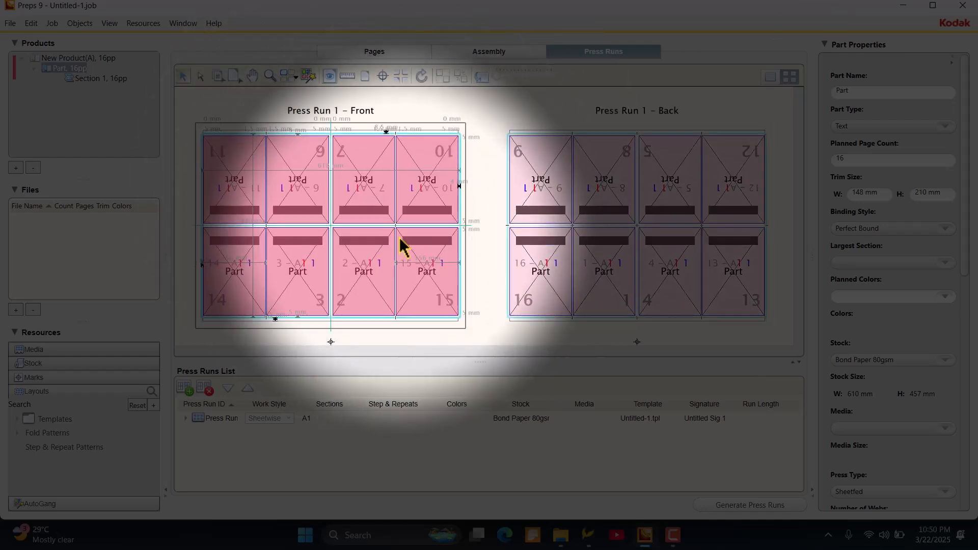
{"action": "left_click", "coordinate": [499, 99]}
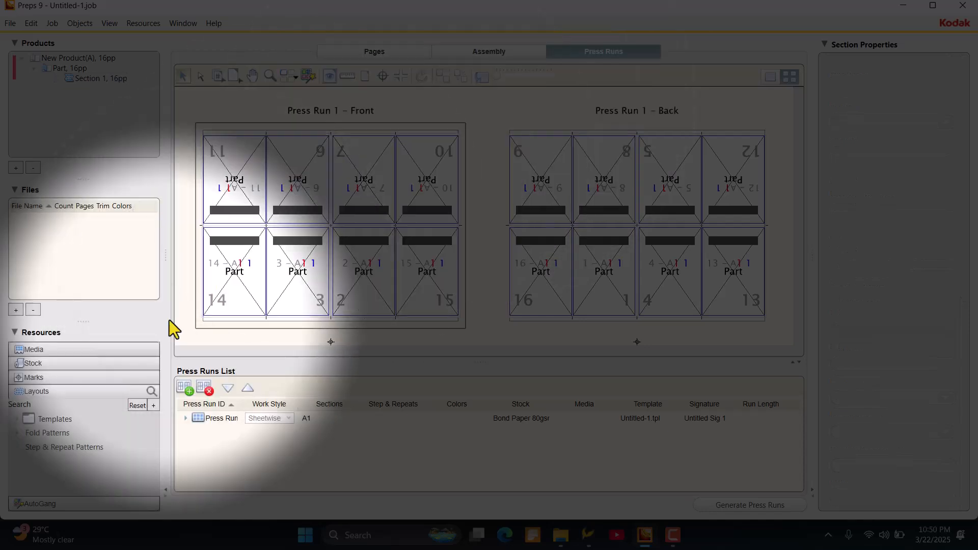
- Add four more sheetwise press runs, giving 16-page sections A2 to A5 with the same layout
{"action": "left_click", "coordinate": [186, 390]}
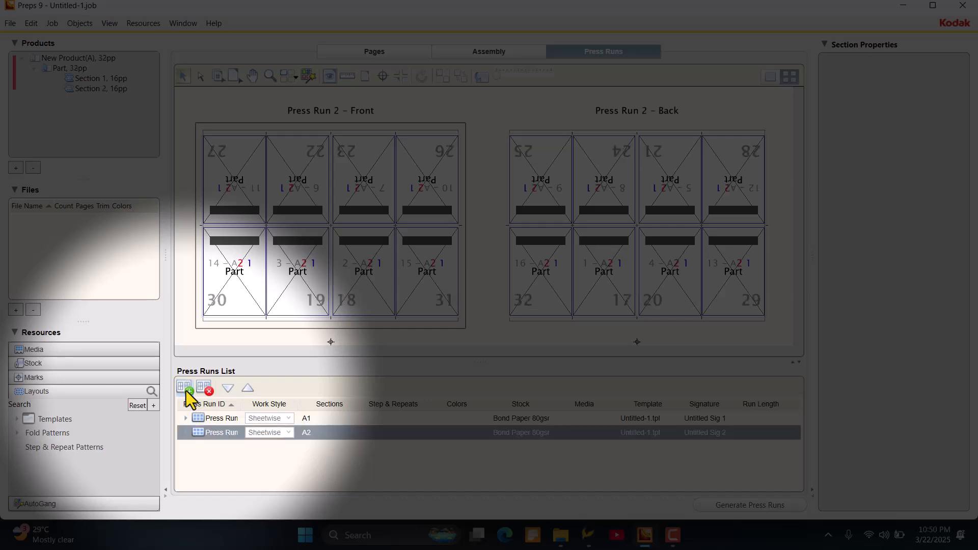
{"action": "left_click", "coordinate": [185, 390]}
{"action": "left_click", "coordinate": [185, 390]}
{"action": "left_click", "coordinate": [185, 390]}
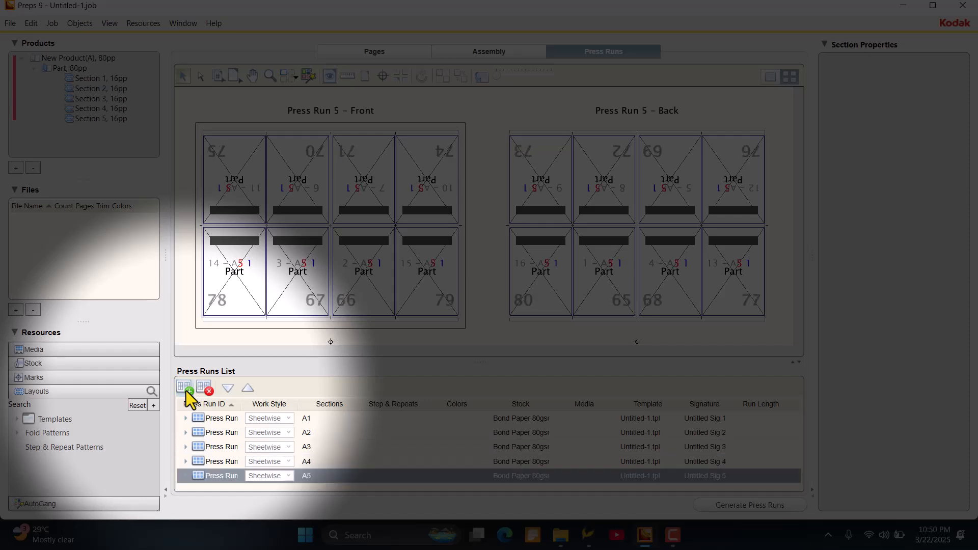